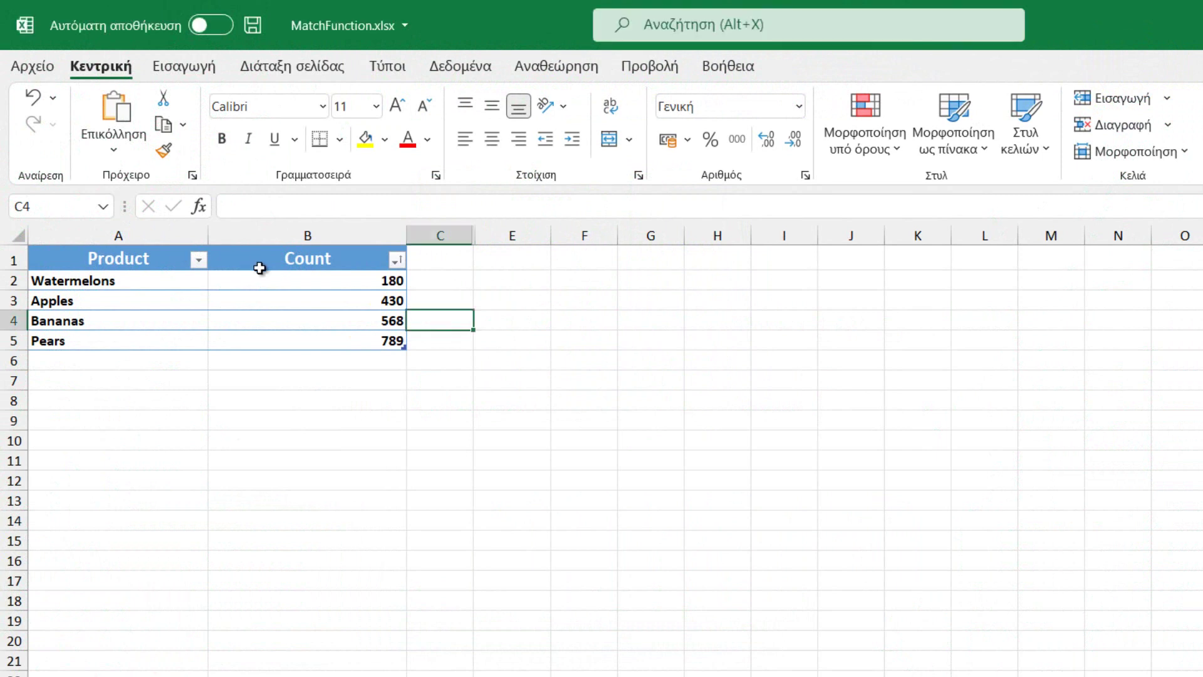
Step: With H2 selected, bring up the Lookup & Reference function list and scroll down to MATCH
drag(94, 262, 345, 336)
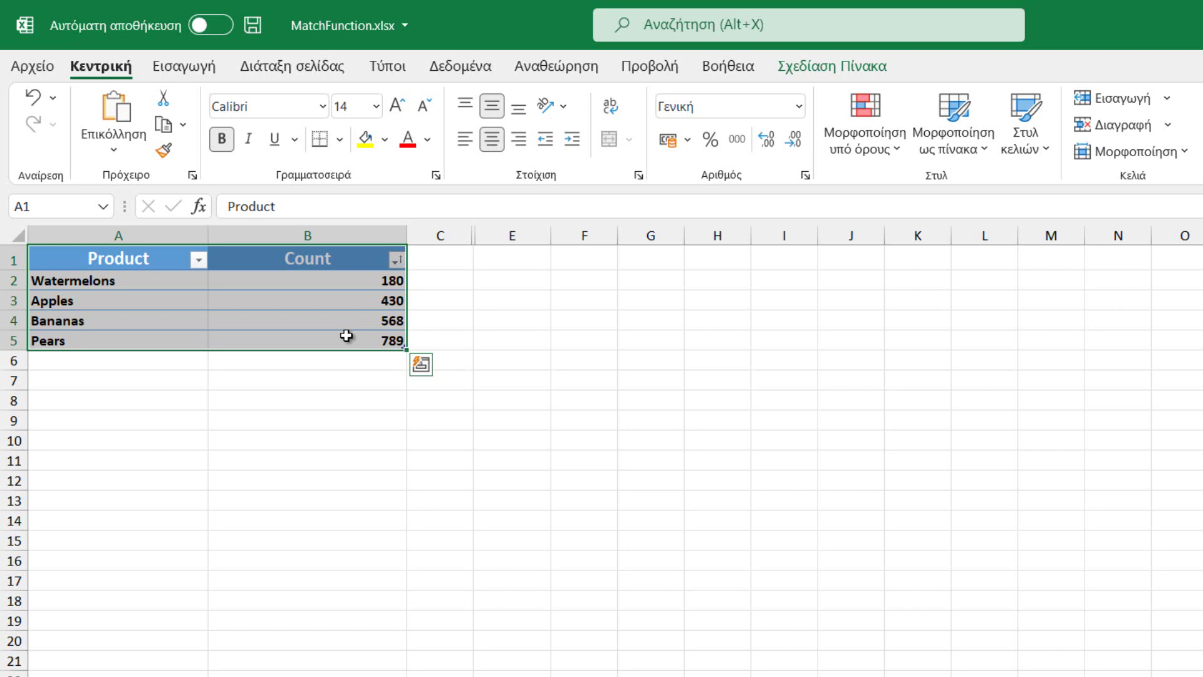
click(700, 280)
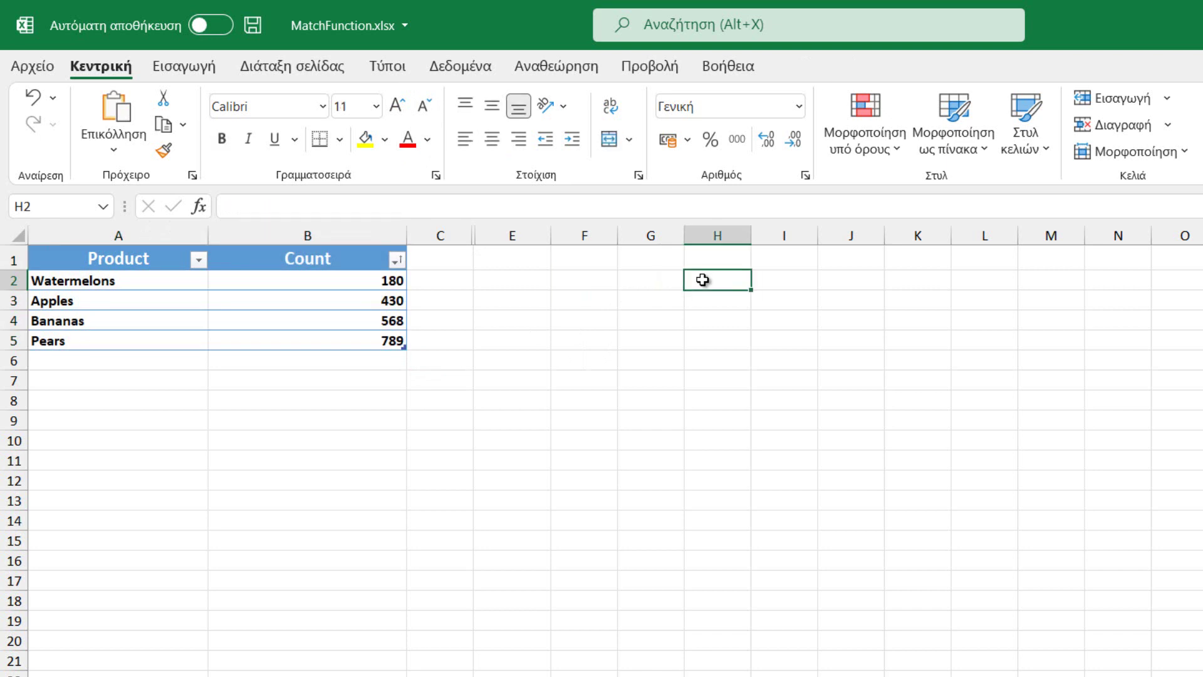
click(395, 67)
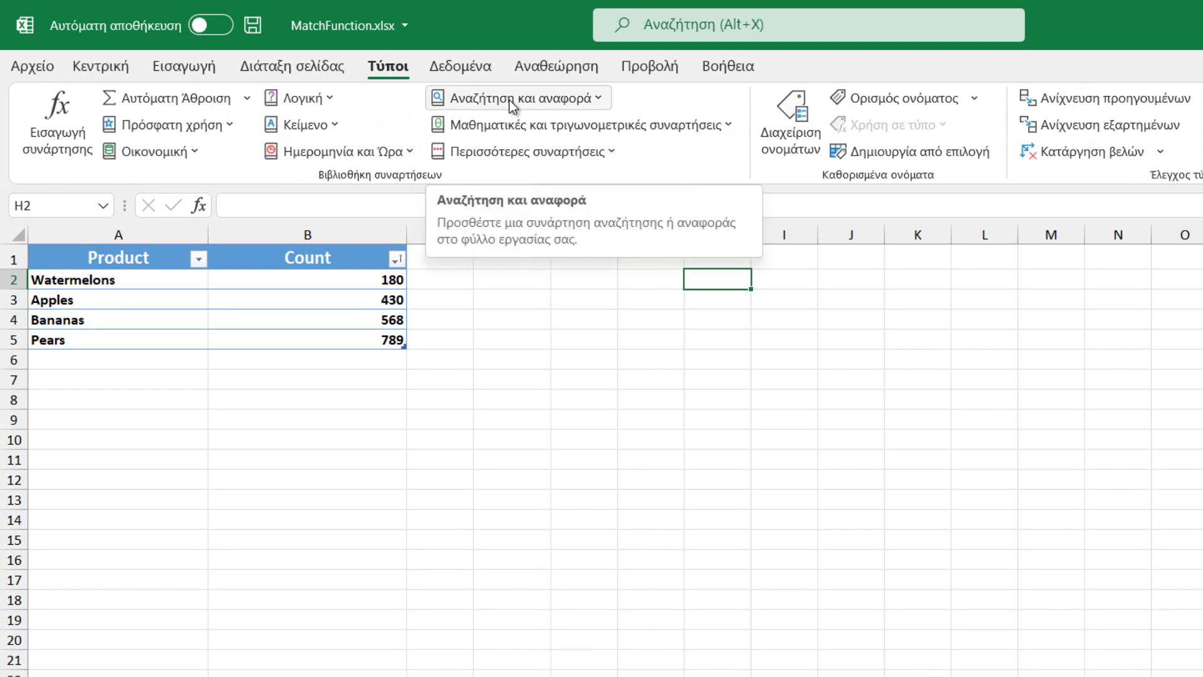
click(606, 99)
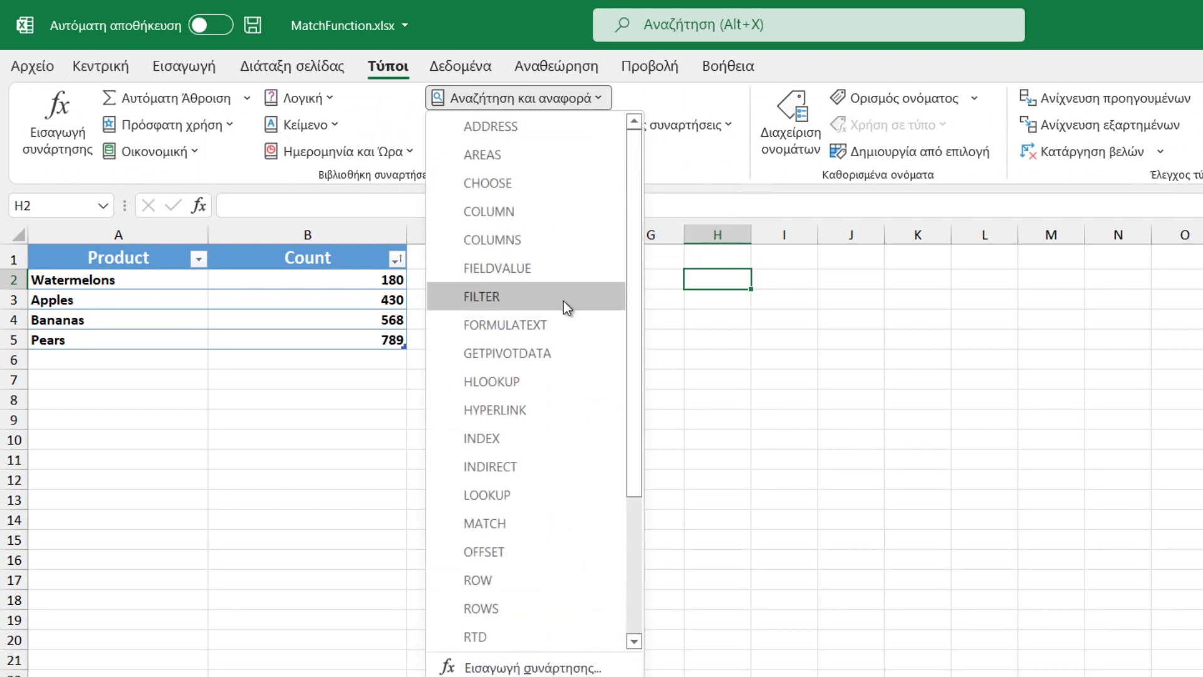
scroll(508, 514, down, 2)
scroll(514, 501, down, 1)
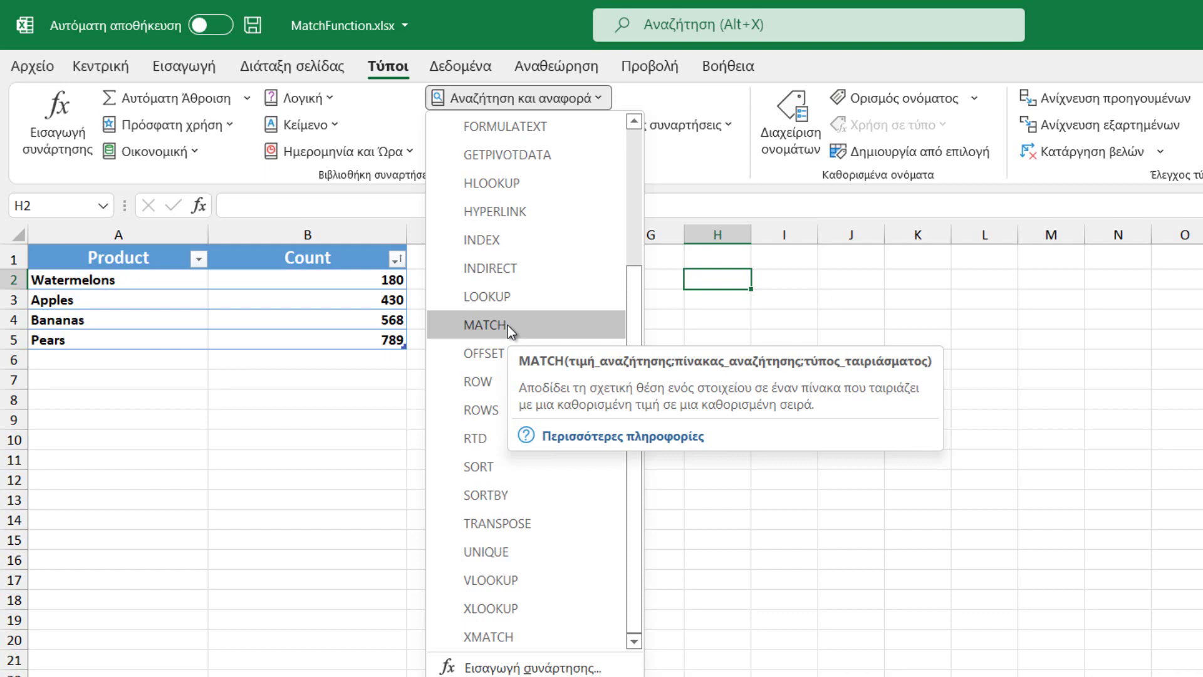
Step: Insert MATCH into H2, move its Function Arguments dialog aside, and go through the three empty argument boxes
click(508, 325)
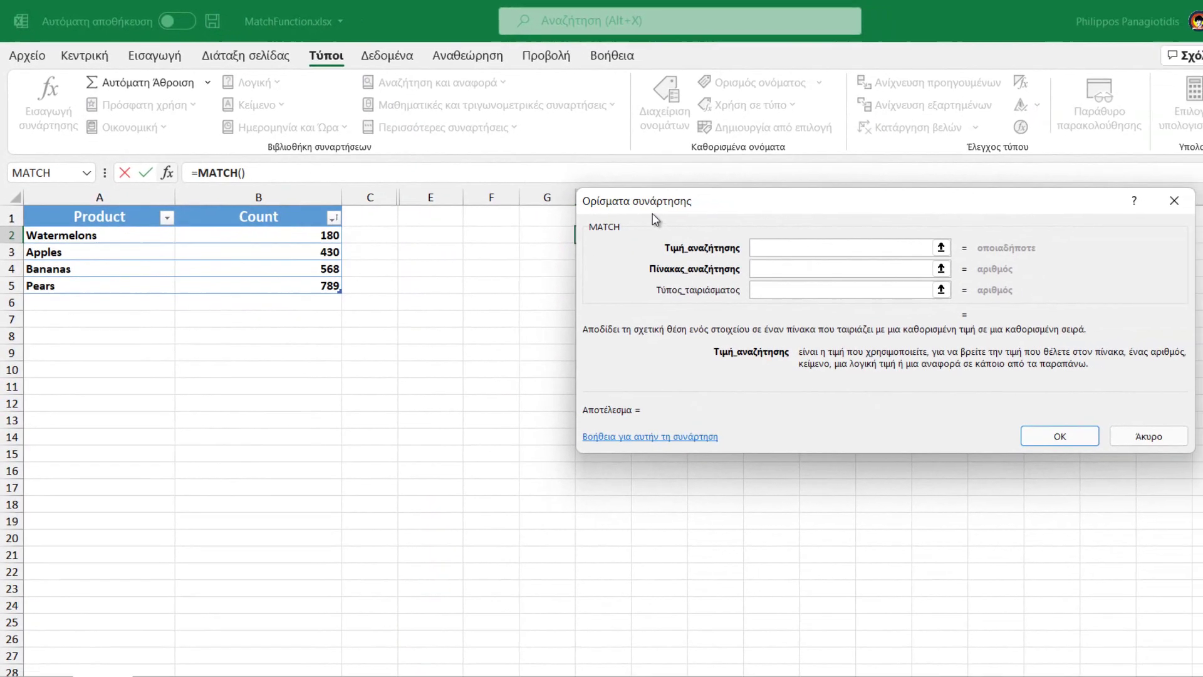
drag(713, 204, 726, 197)
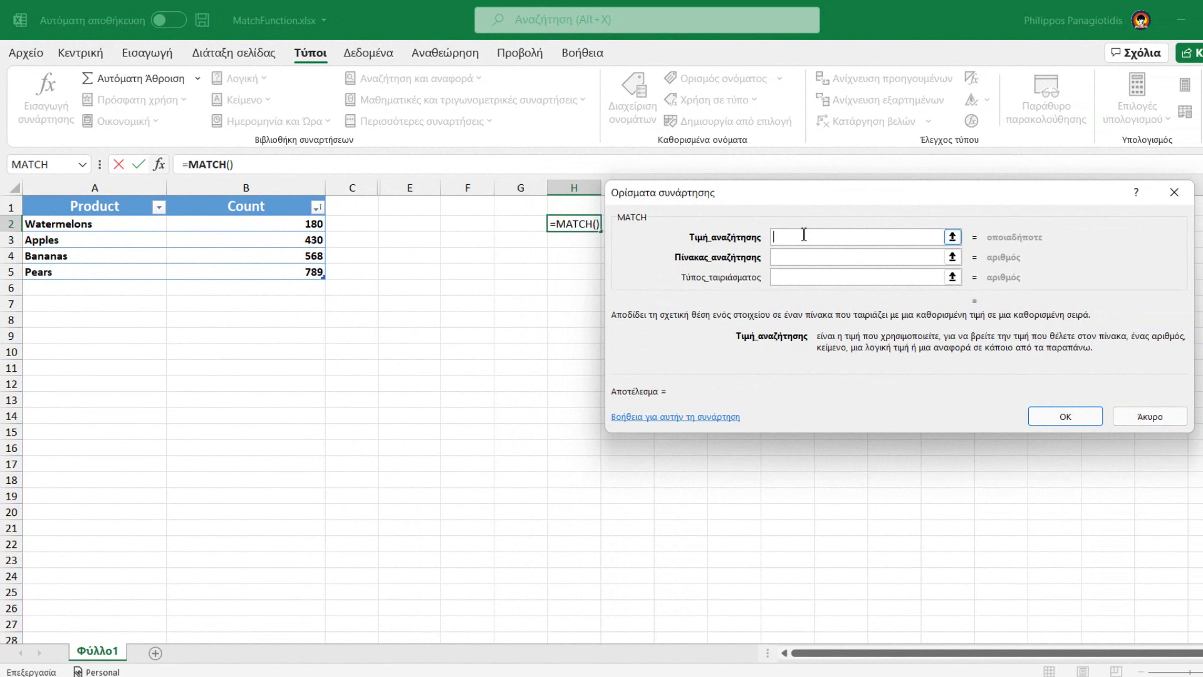
click(788, 256)
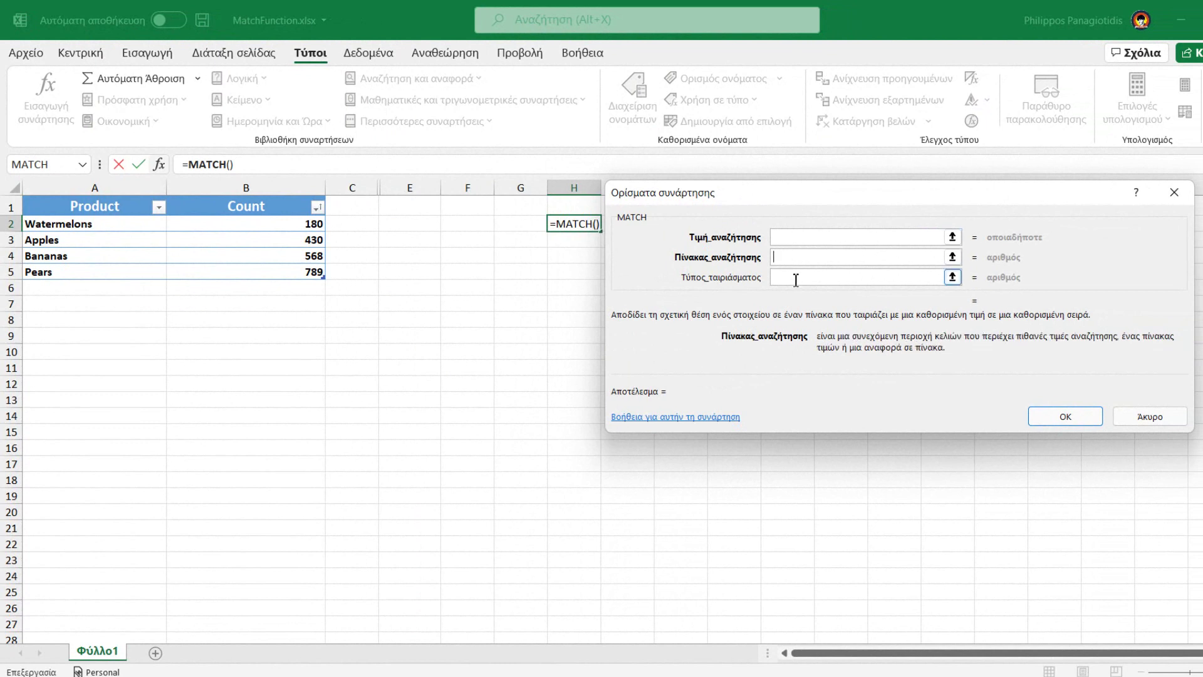
click(795, 277)
click(790, 237)
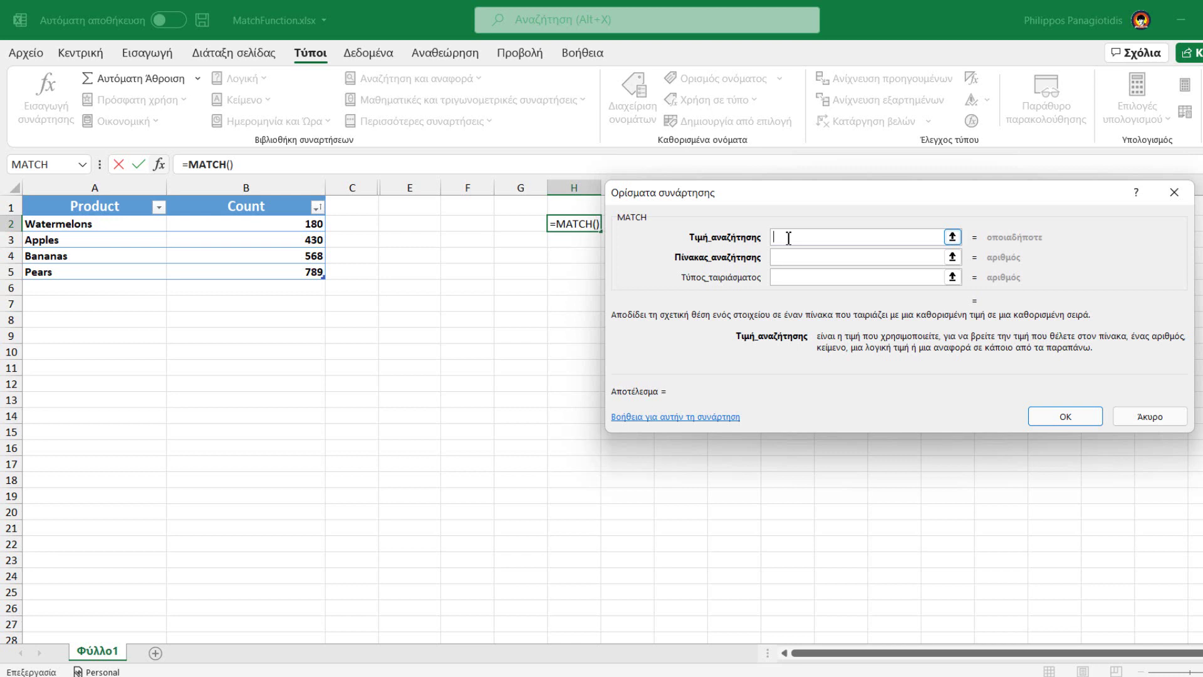
click(785, 257)
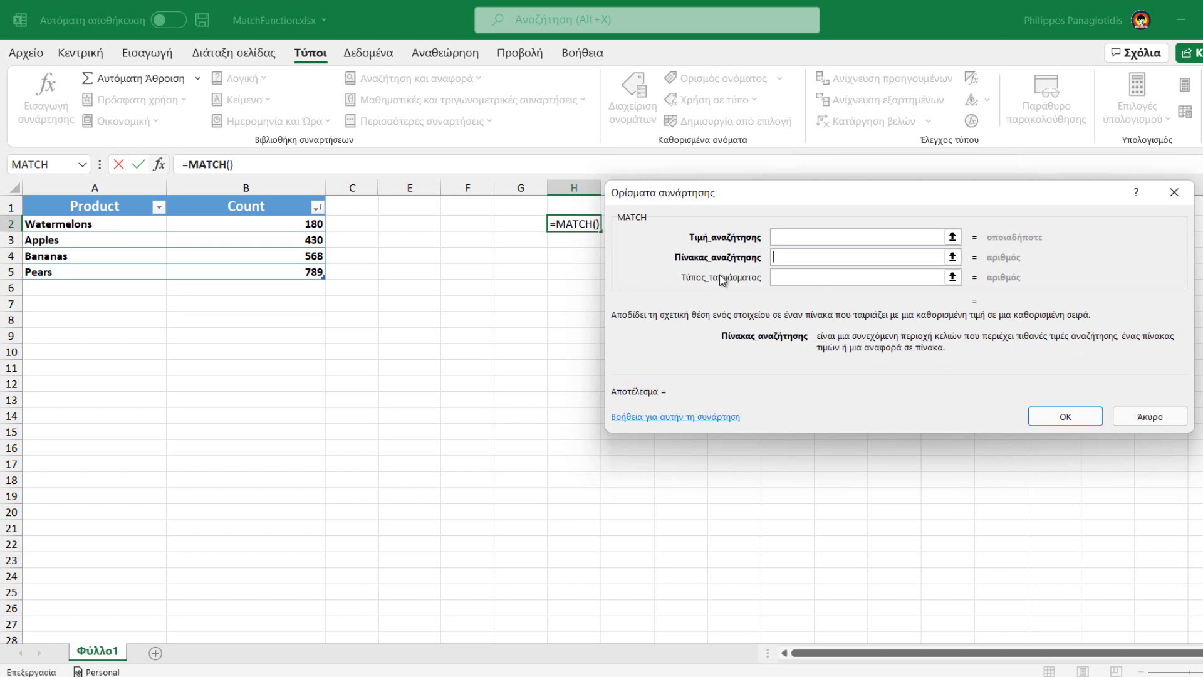
click(808, 276)
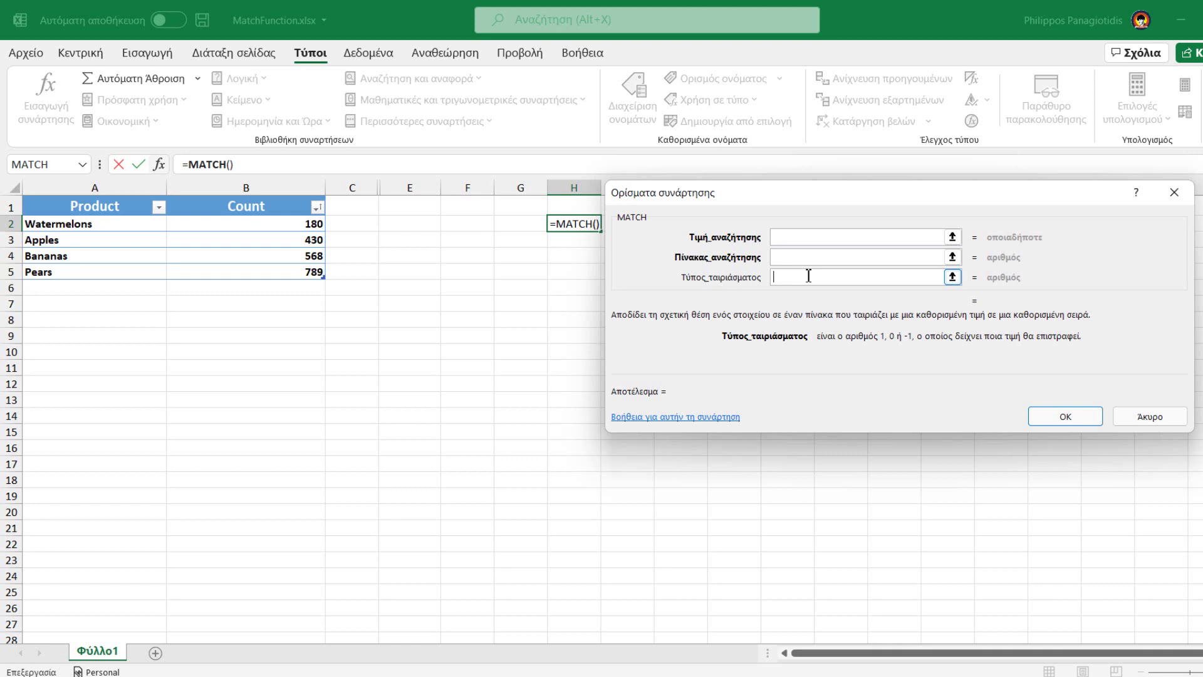
click(795, 237)
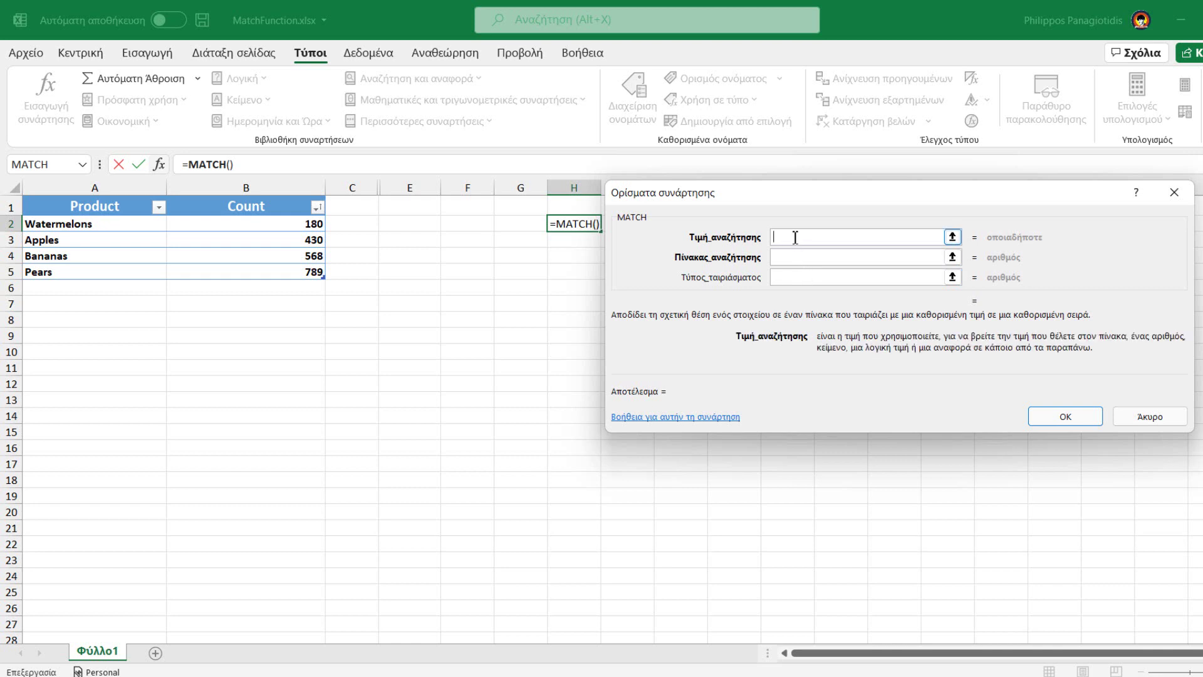
Step: Fill MATCH with lookup value 789, Count range B2:B5 and match type 1, and confirm so H2 returns 4
text(789)
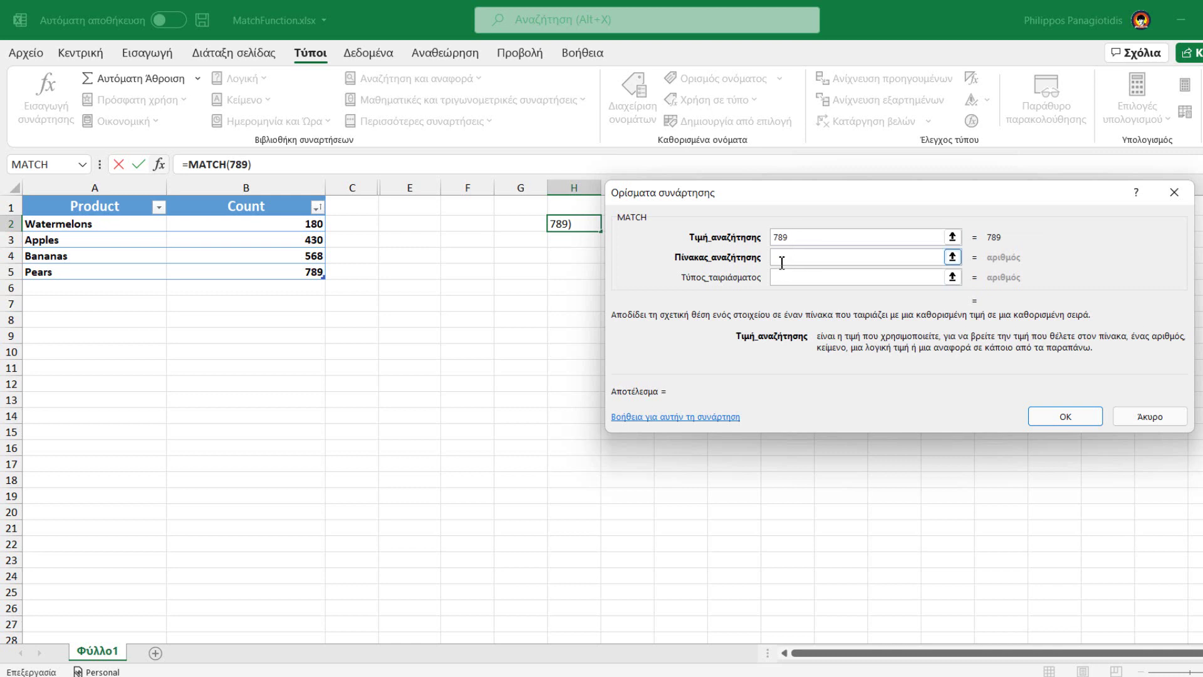
click(782, 263)
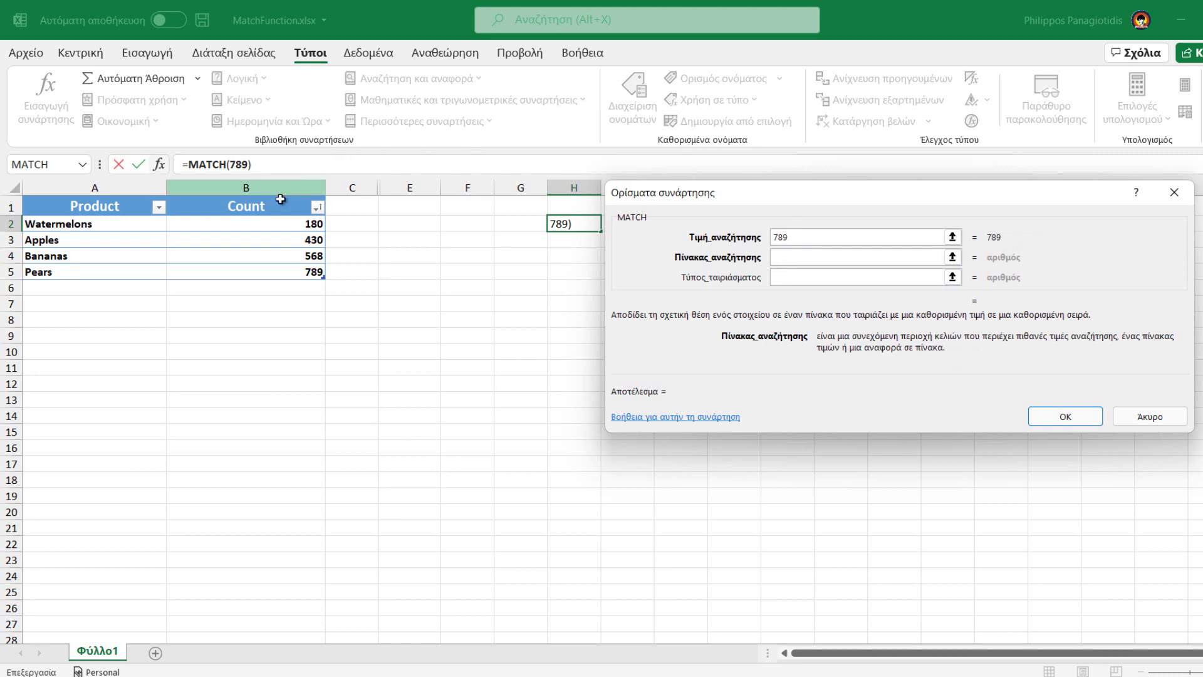
drag(272, 220, 266, 270)
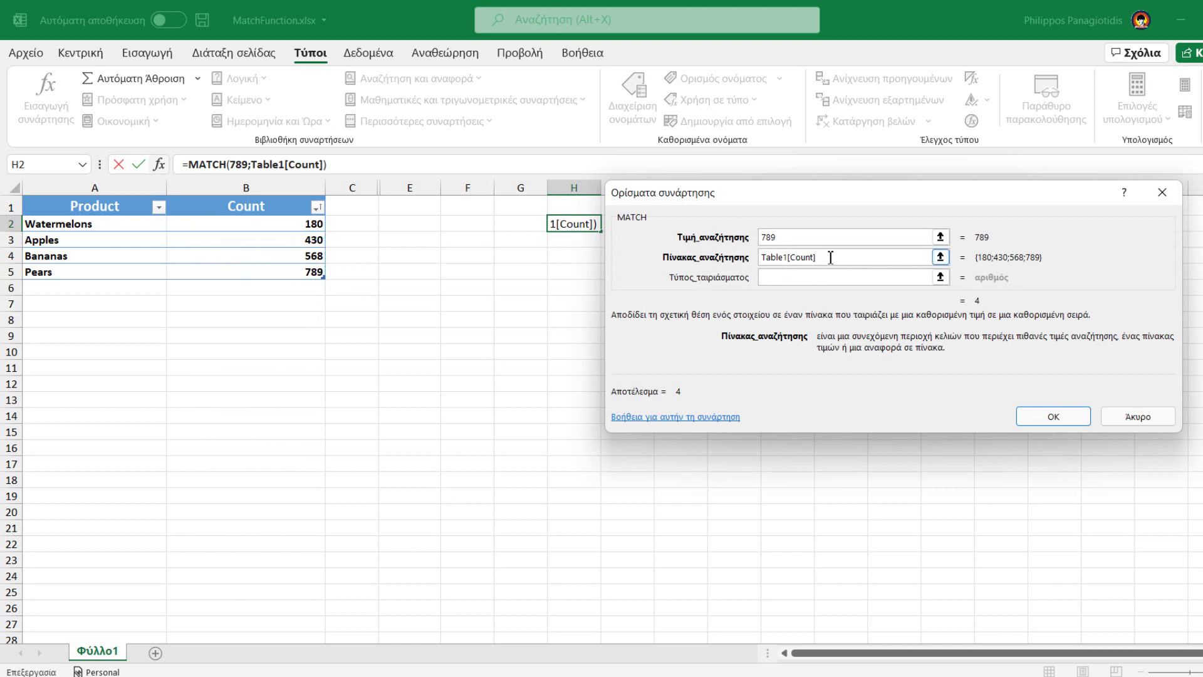
key(Tab)
click(782, 277)
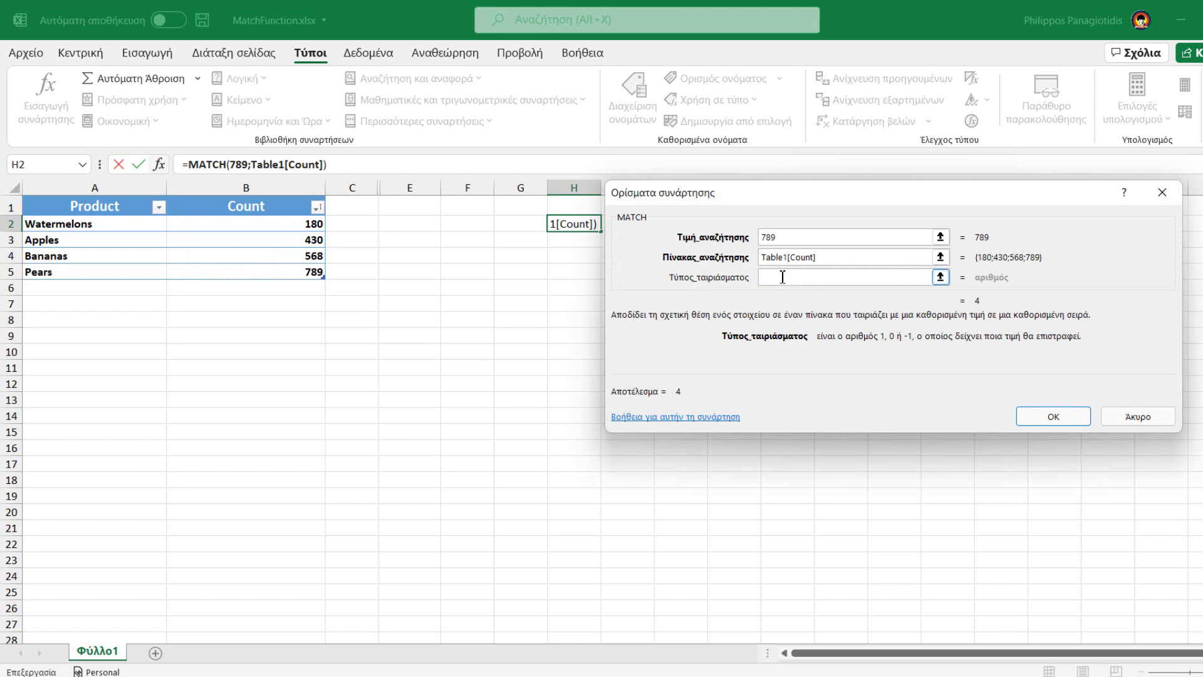
text(1)
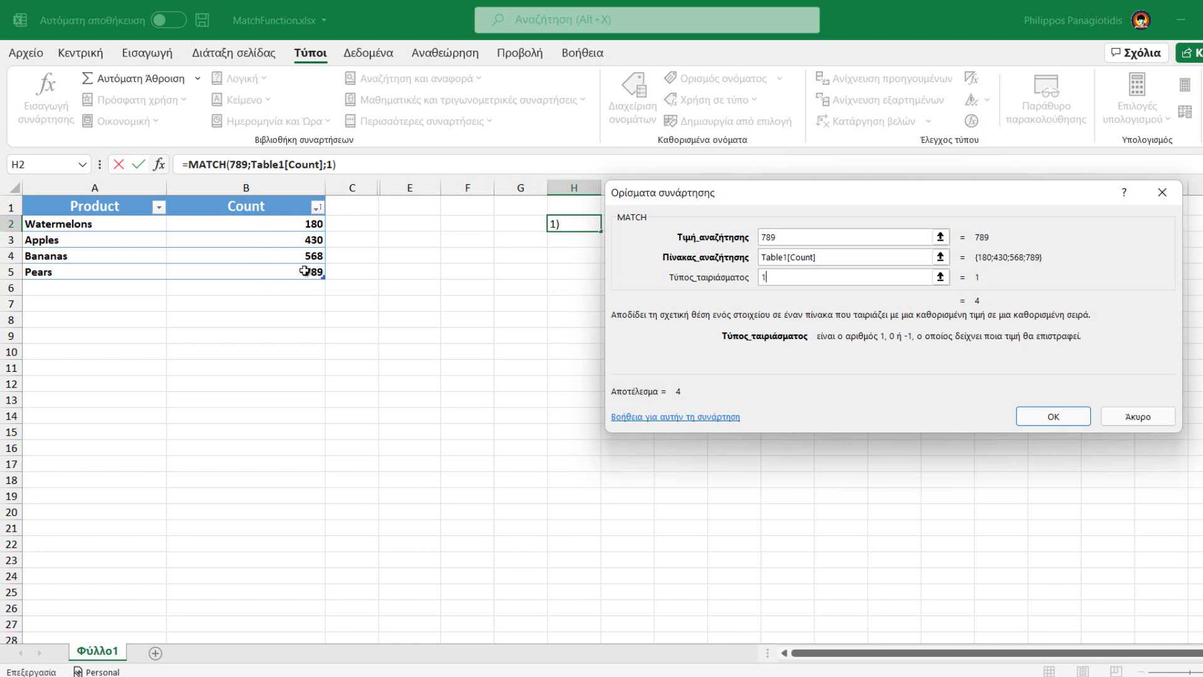
click(1053, 418)
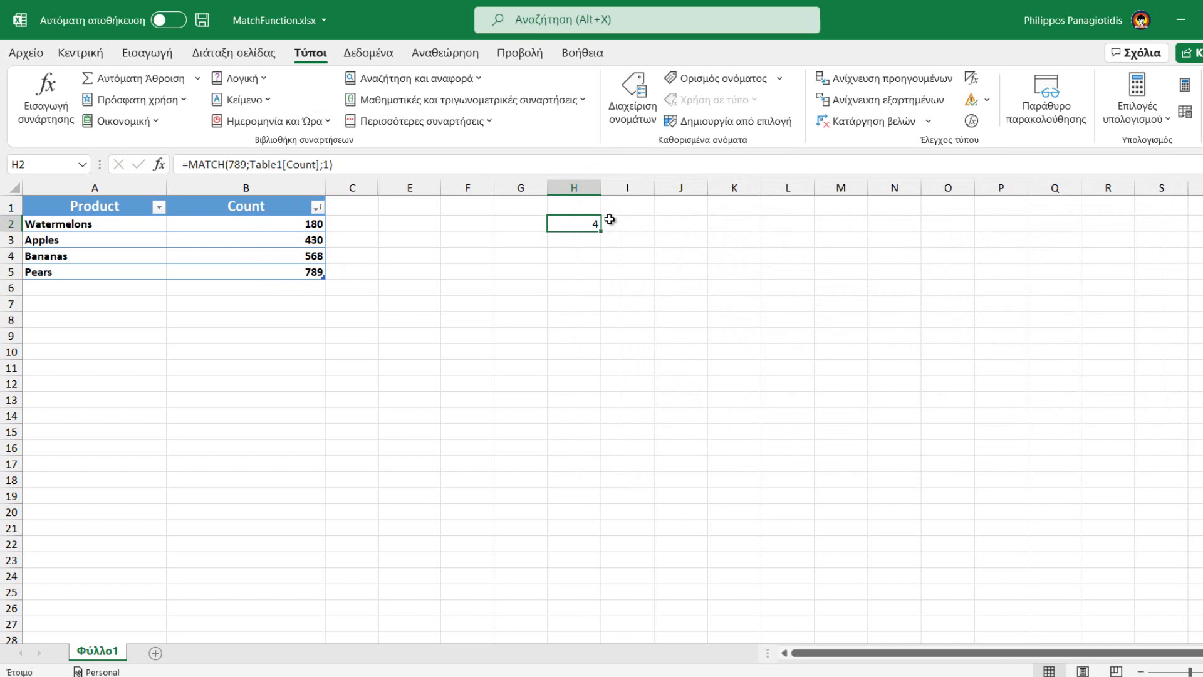
Step: Insert a MATCH function into cell H3 and move its argument dialog aside
click(583, 240)
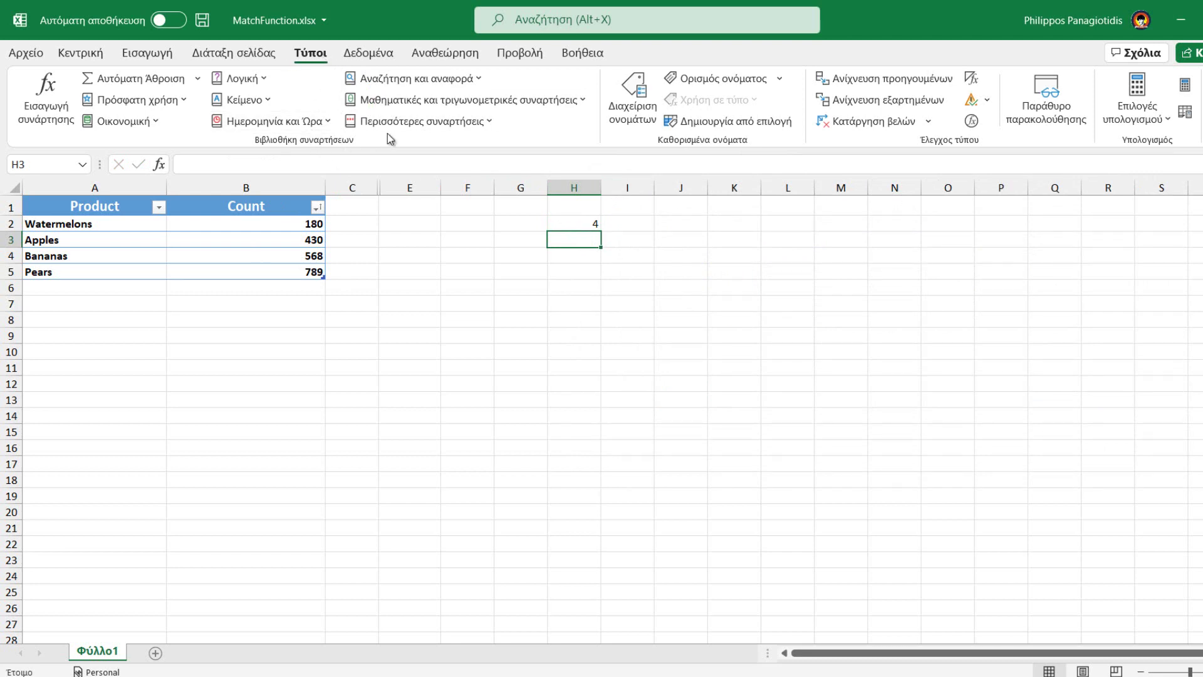
click(480, 77)
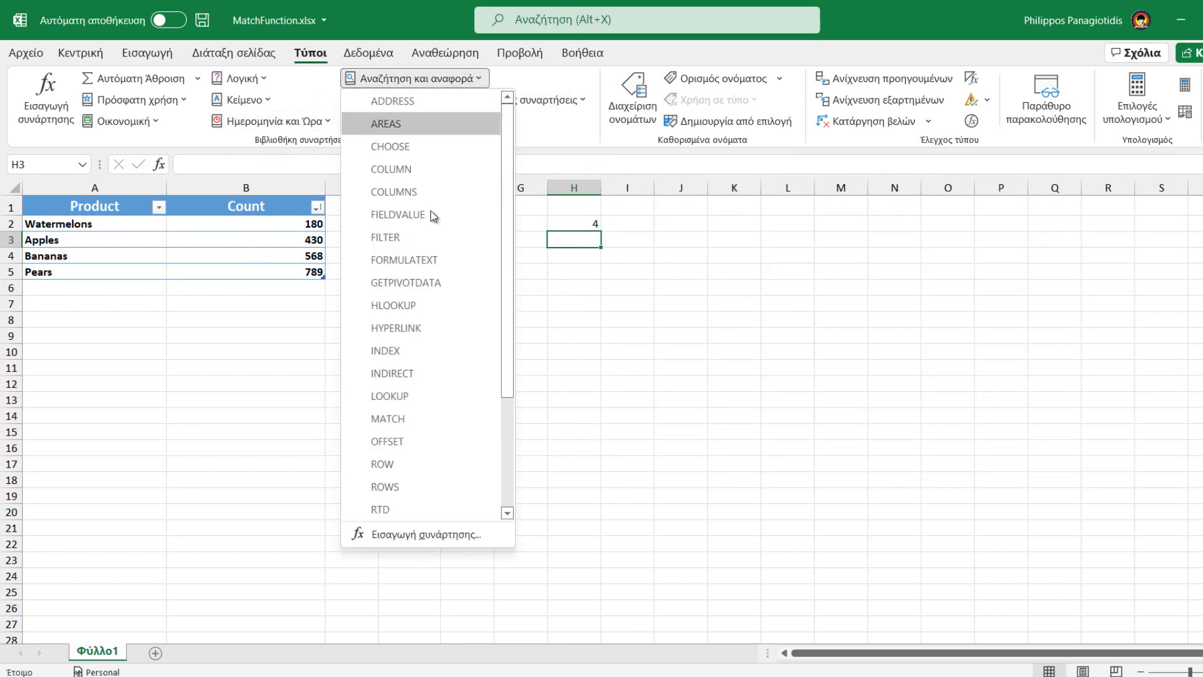
click(415, 420)
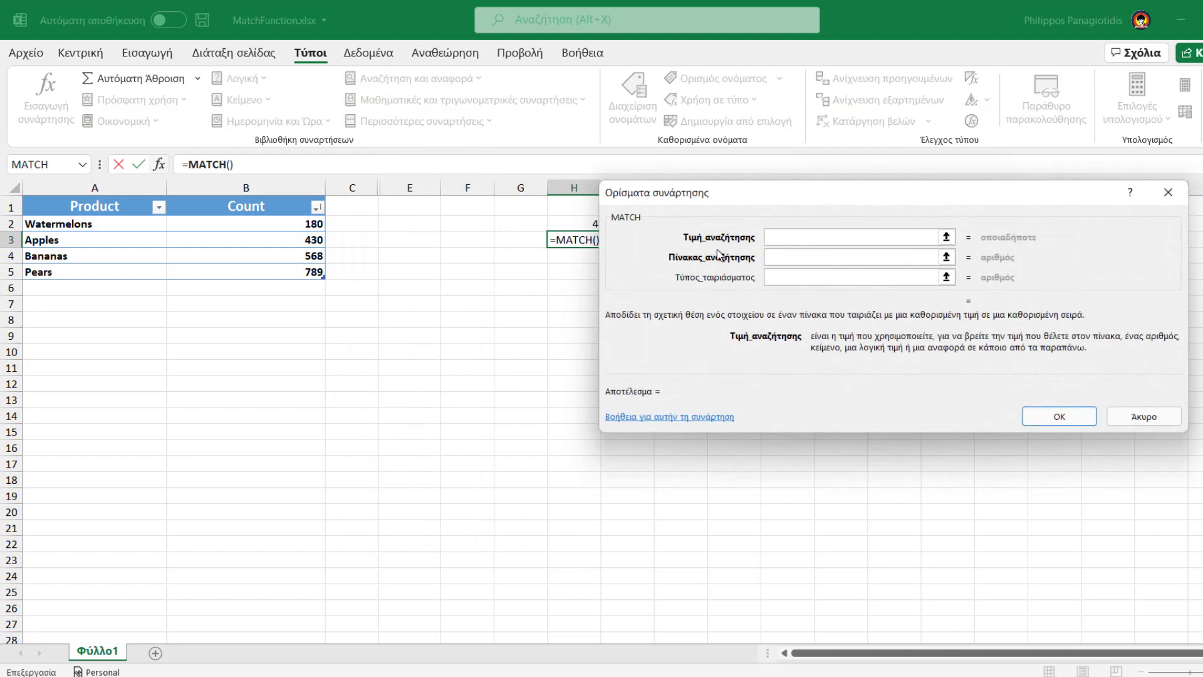
drag(774, 191, 758, 210)
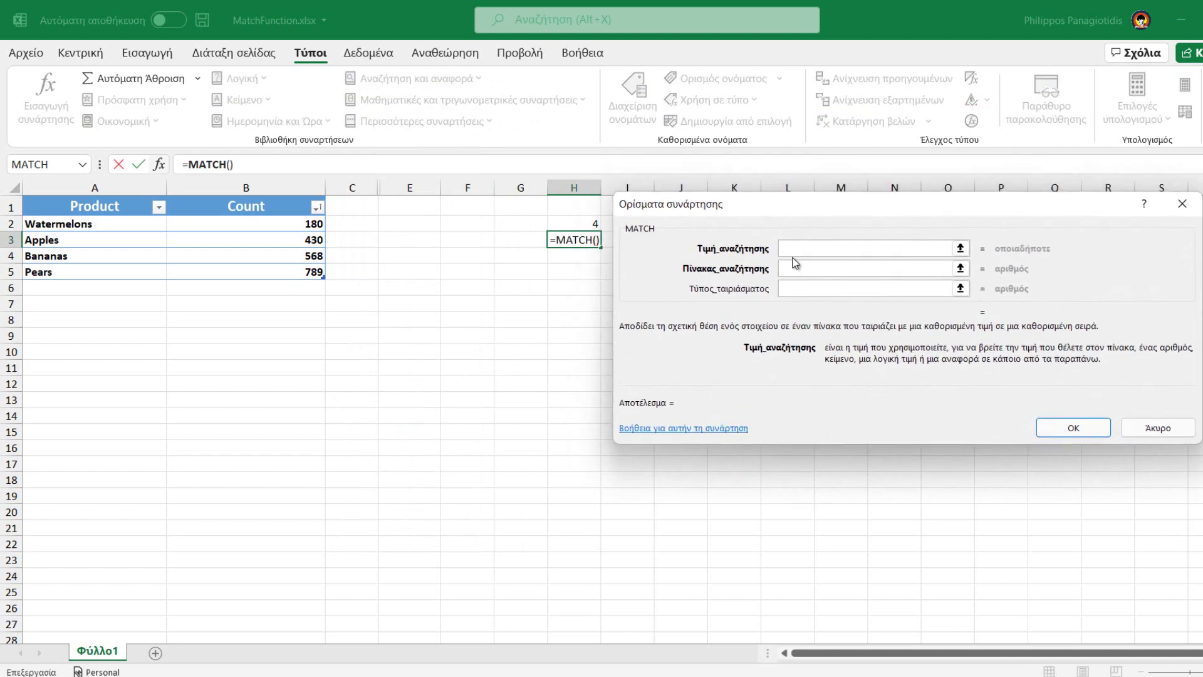
Step: Enter lookup value 550, Count range B2:B5 and match type -1, then confirm, giving #N/A
text(55)
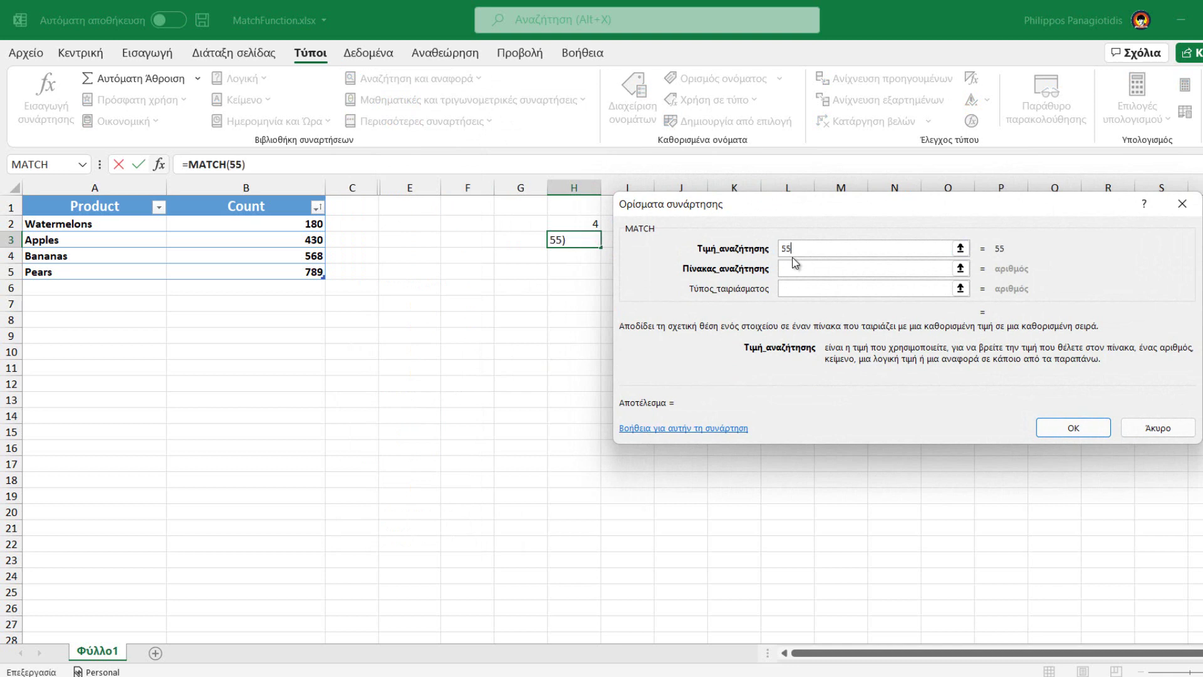
text(0)
click(814, 265)
click(795, 267)
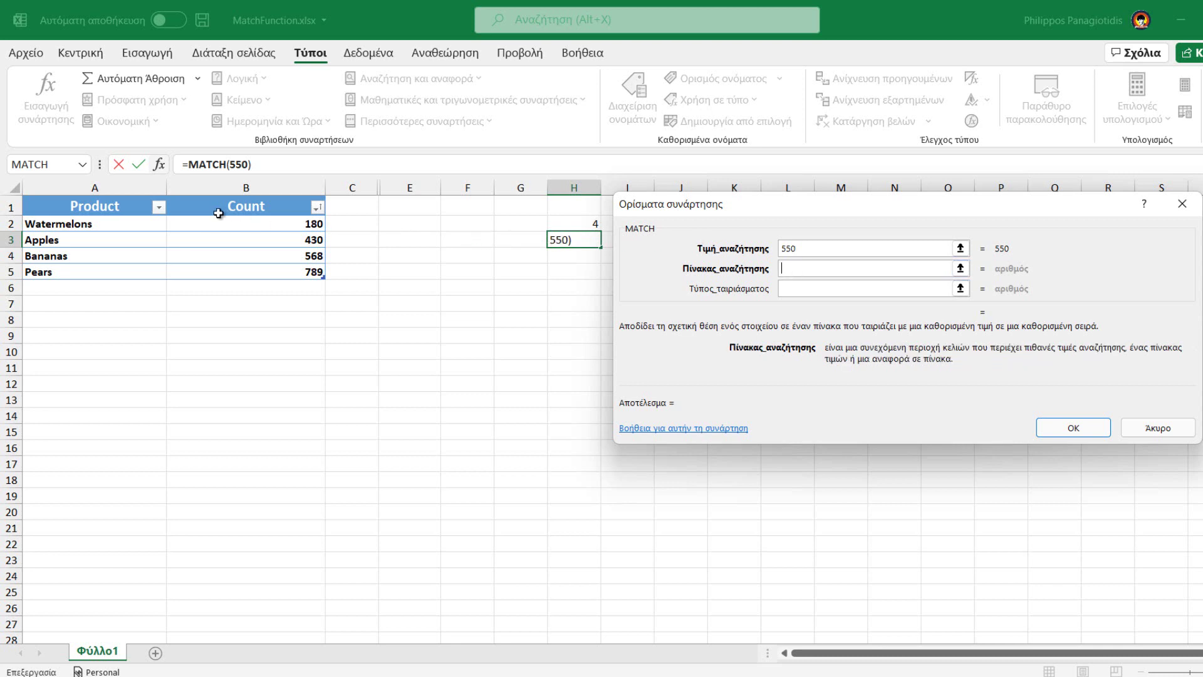
drag(290, 223, 287, 271)
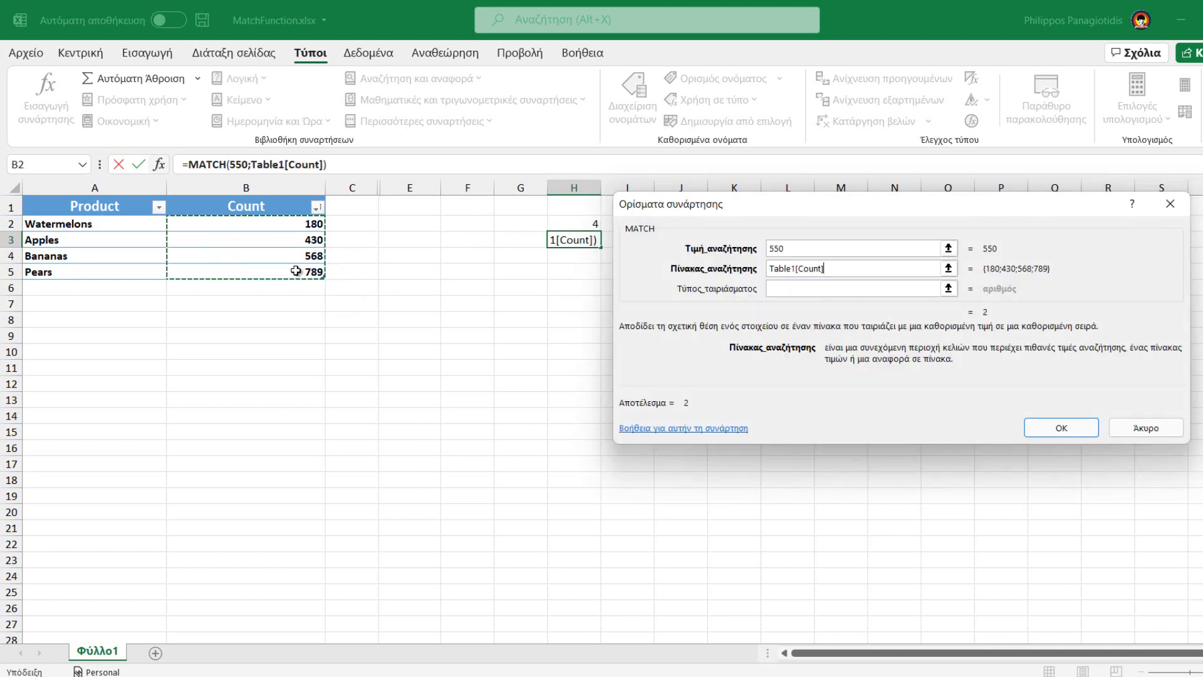
click(815, 289)
text(-1)
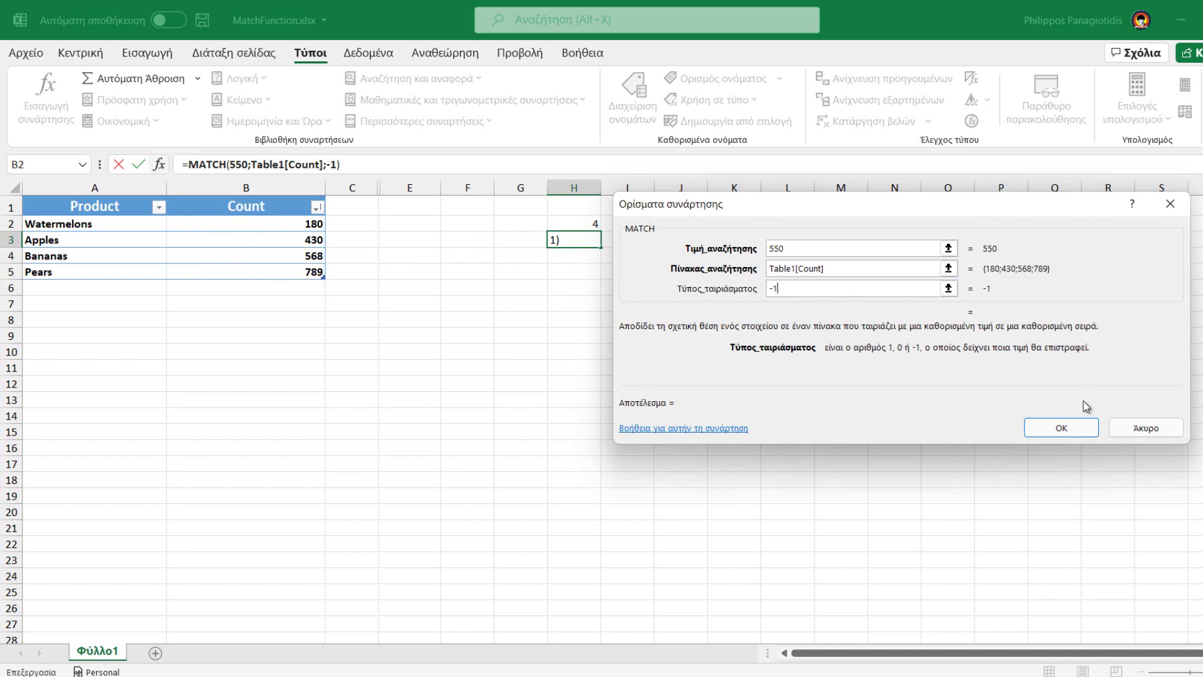
click(1061, 428)
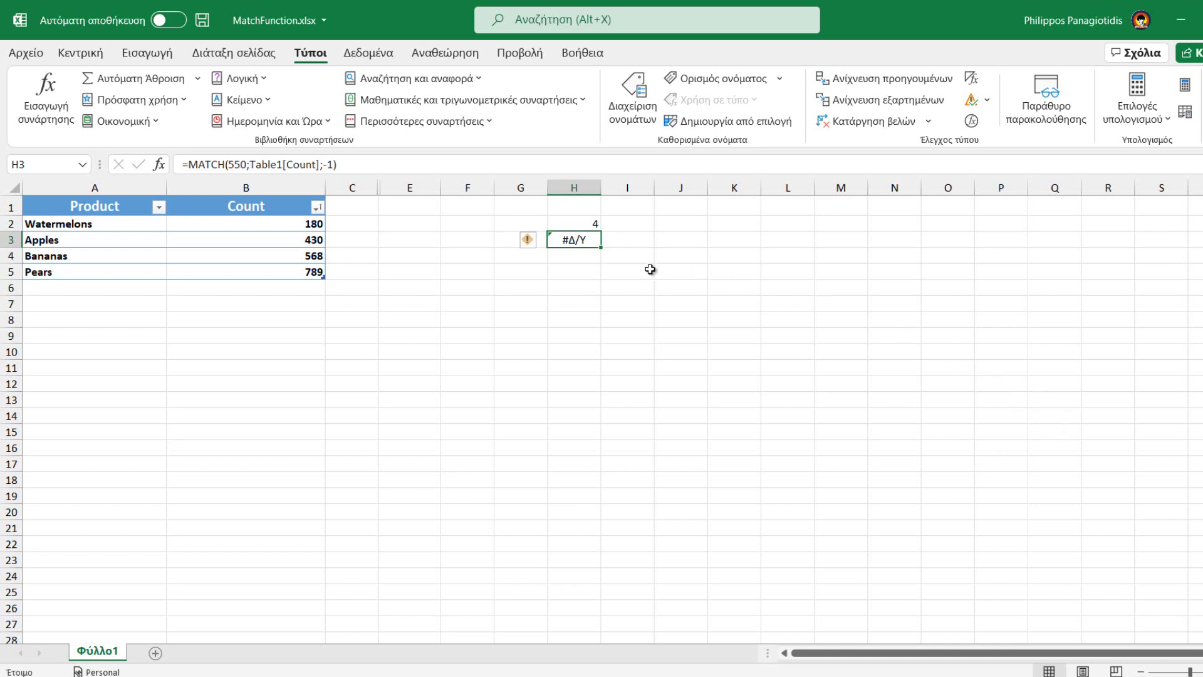
Step: Insert a MATCH function into cell H4 and move its argument dialog aside
click(582, 256)
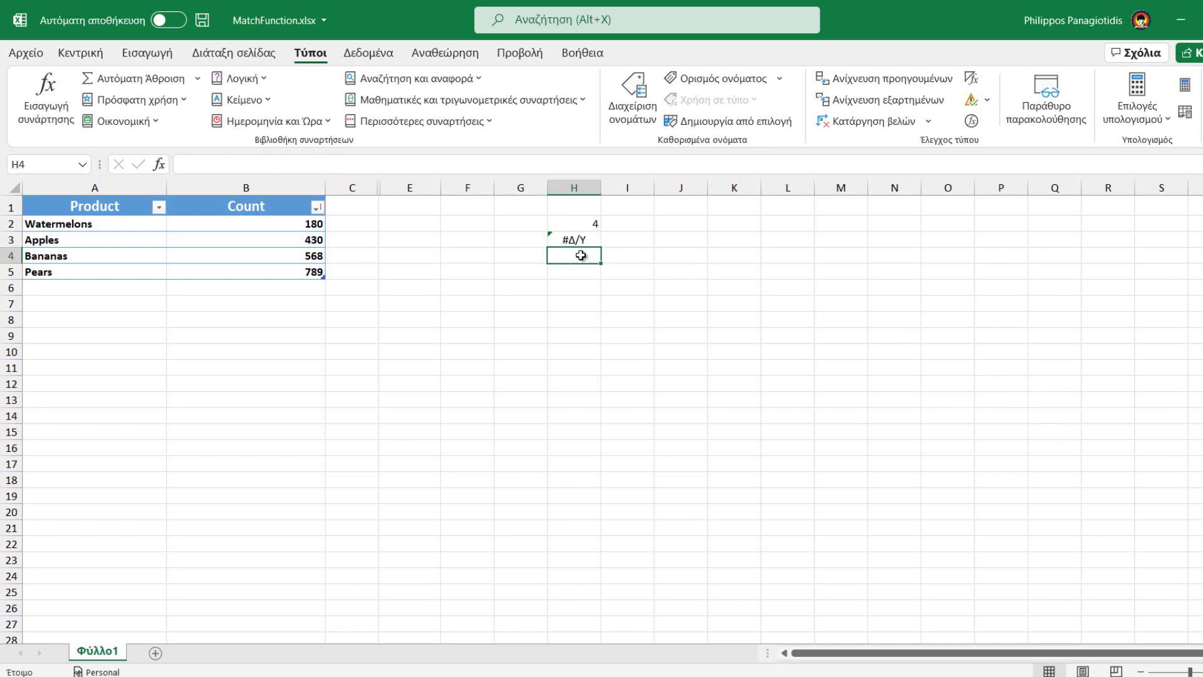
click(480, 79)
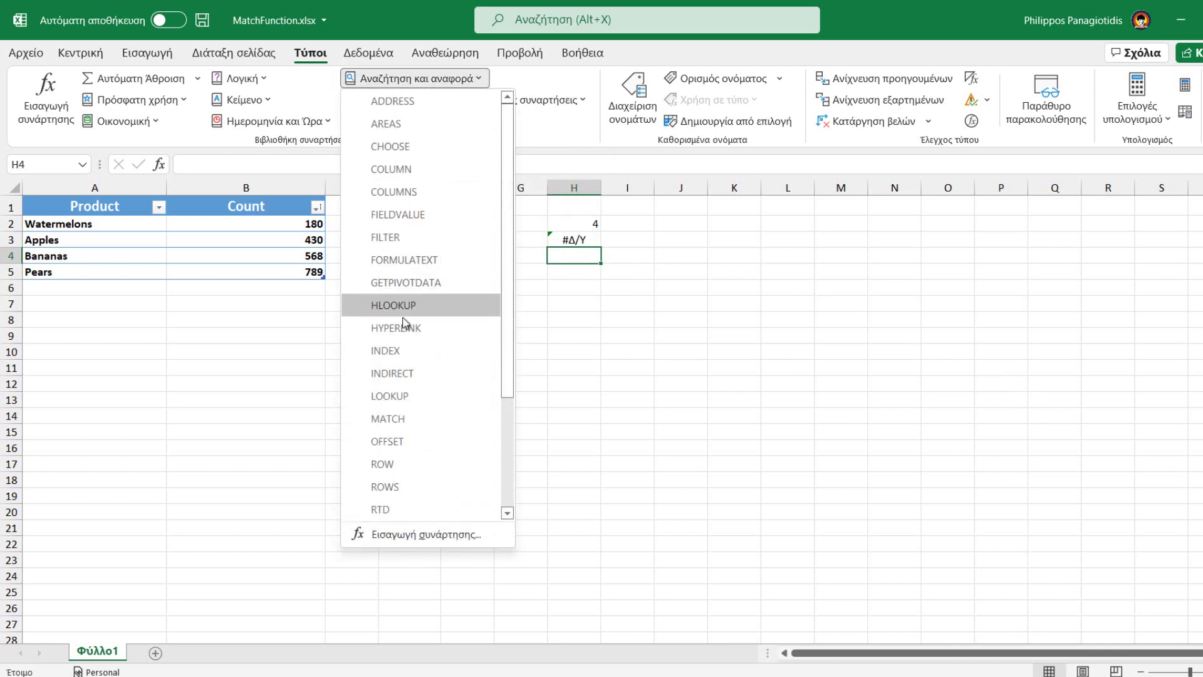
click(382, 419)
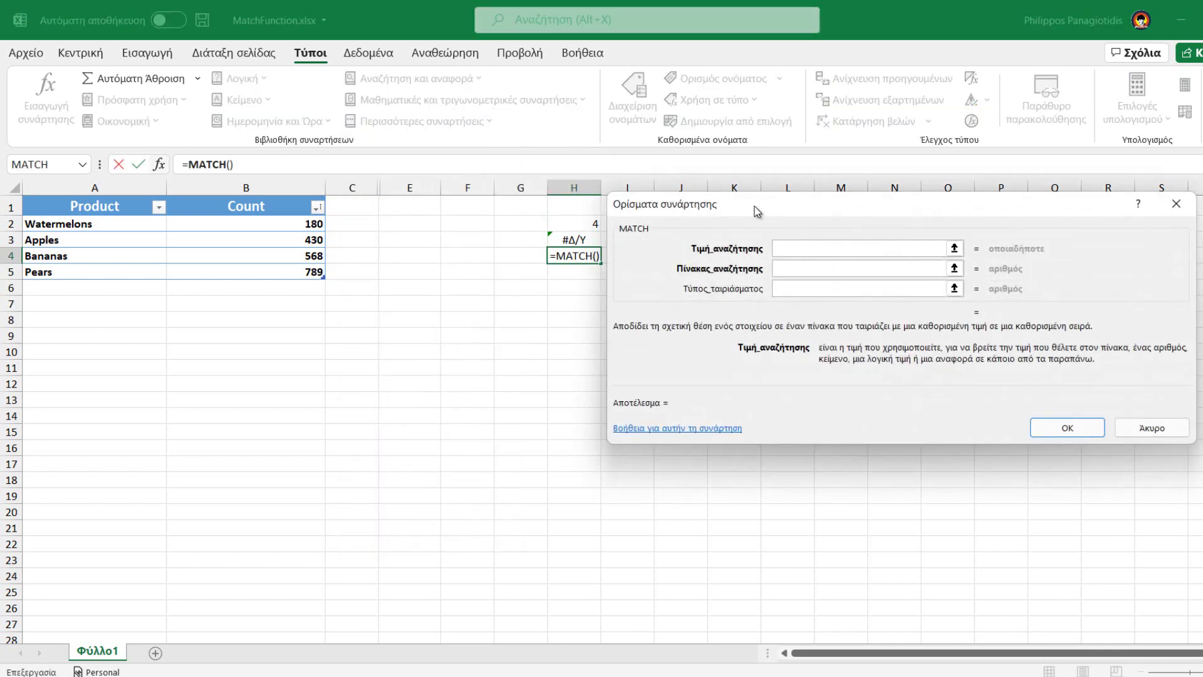
mouse_move(760, 199)
mouse_down()
mouse_move(788, 206)
mouse_move(764, 217)
mouse_up()
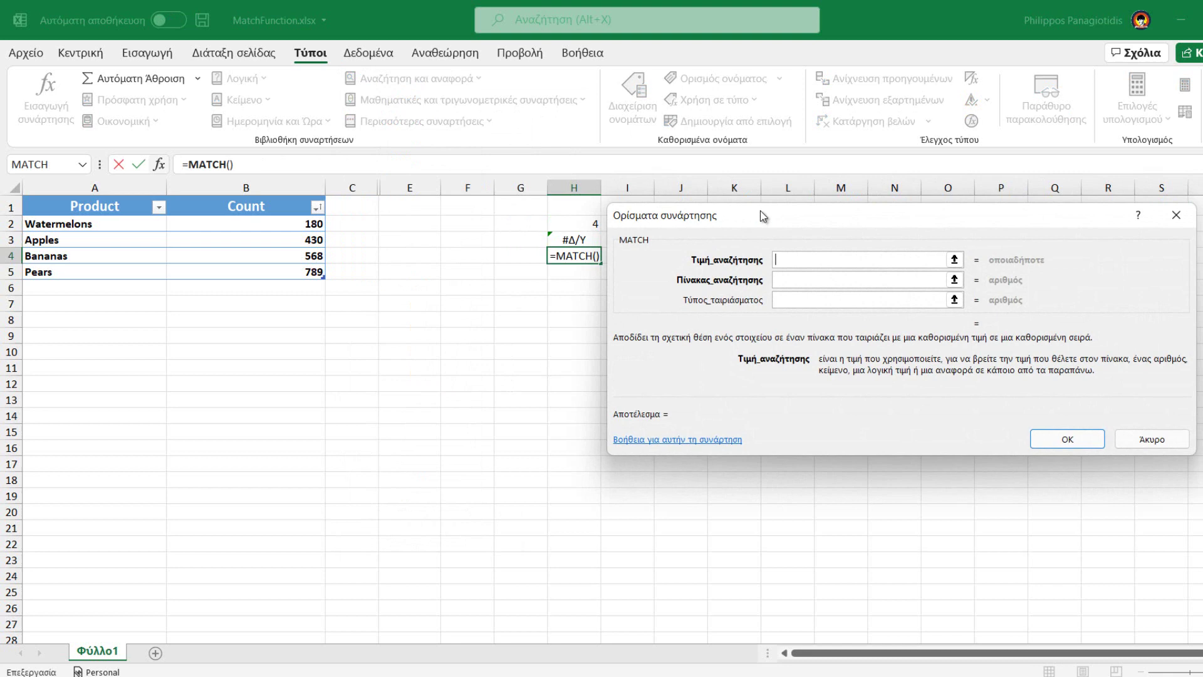
Step: Try match types 1 and 0 in Match_type, finally leaving it at -1
click(790, 301)
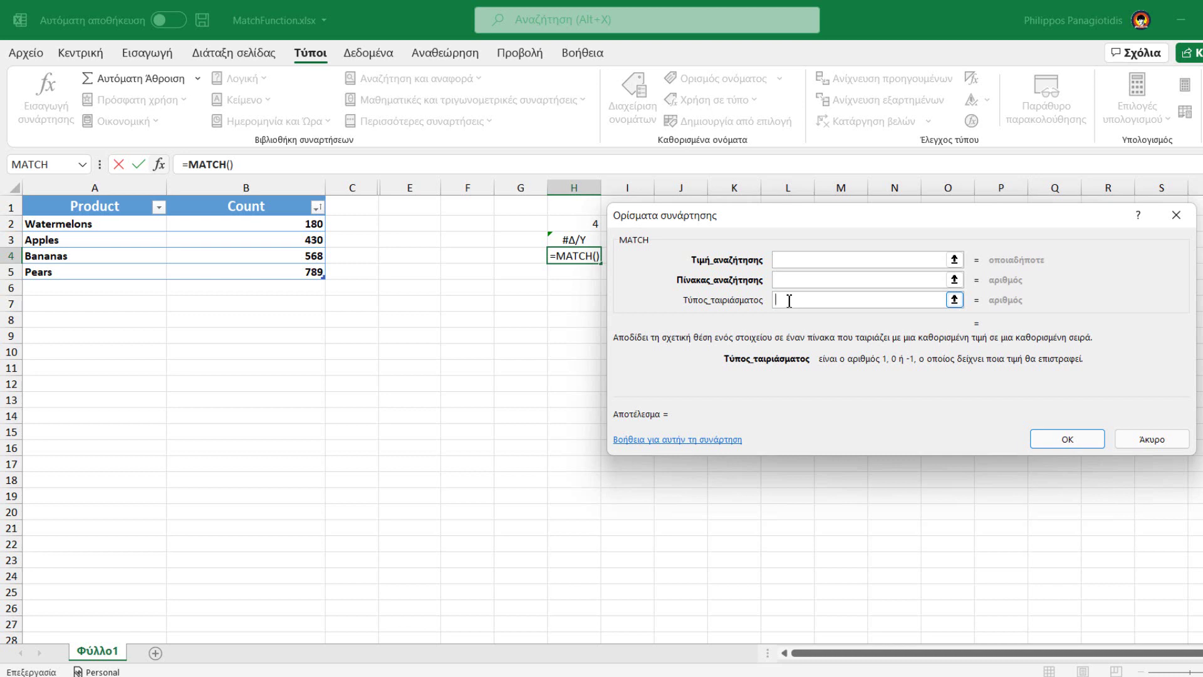
text(1)
key(BackSpace)
text(0)
key(BackSpace)
text(-1)
Step: Clear the -1 value from H4's Match_type argument
click(806, 279)
click(803, 259)
click(803, 279)
click(794, 305)
drag(794, 304, 775, 304)
key(BackSpace)
Step: Enter lookup value 430 and Count range B2:B5, trying match type 1, then 0, then -1
click(790, 259)
text(43)
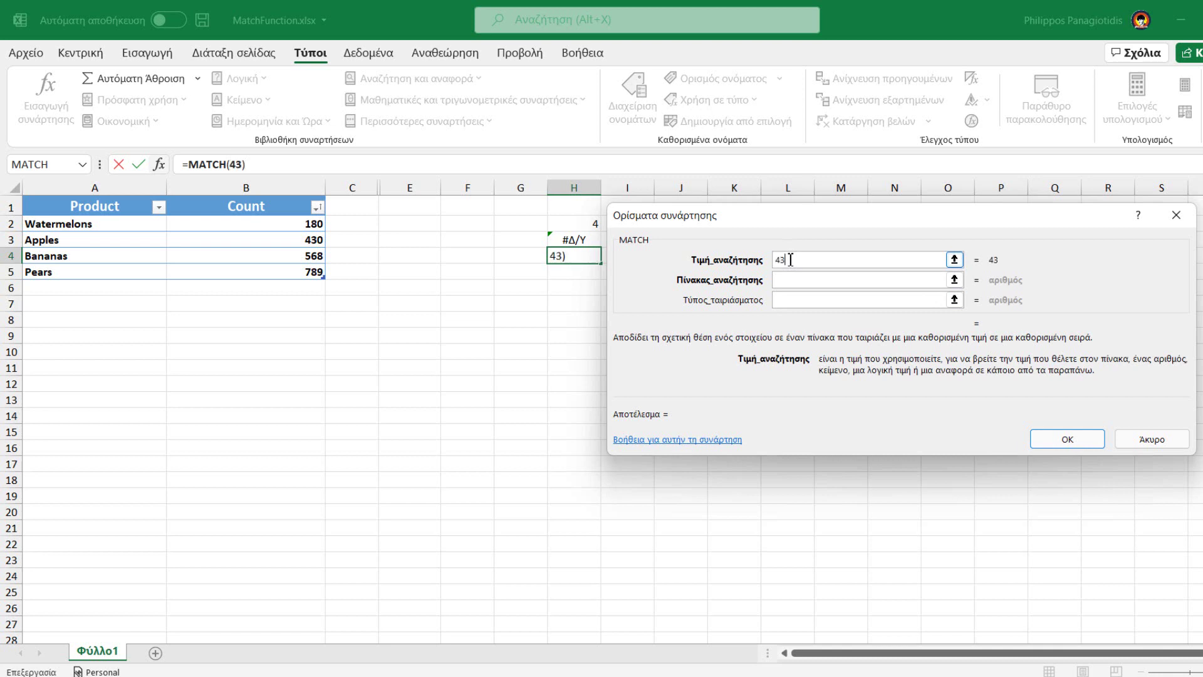
text(0)
click(803, 280)
drag(286, 225, 283, 267)
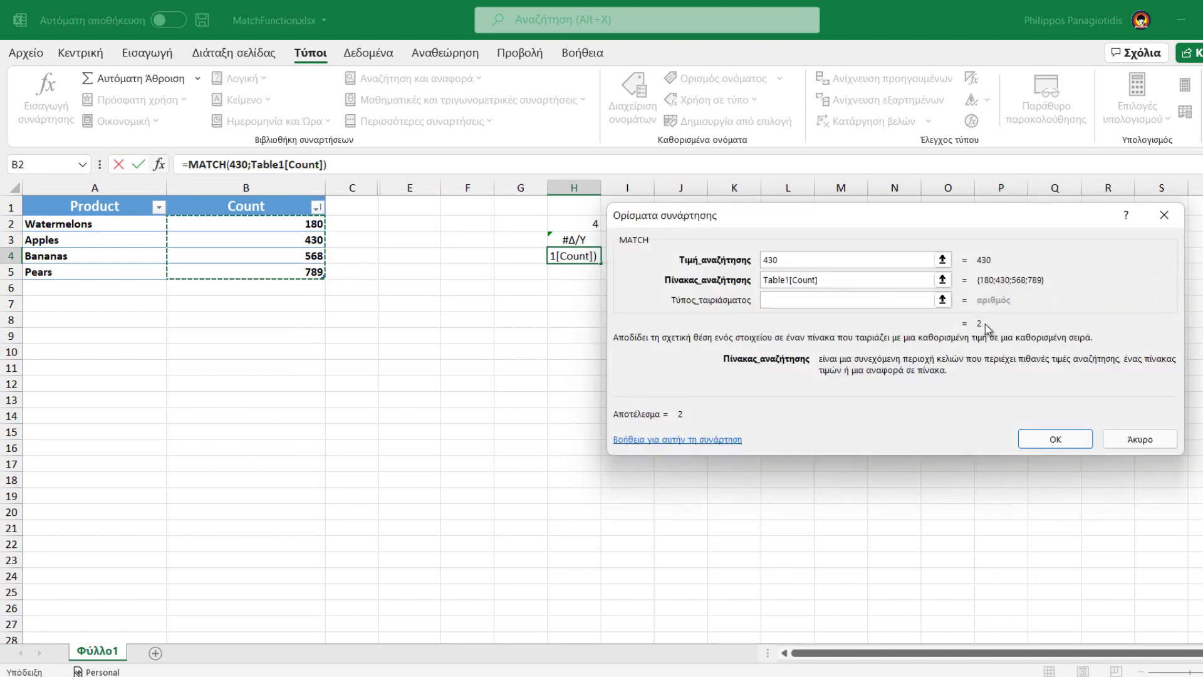
click(820, 301)
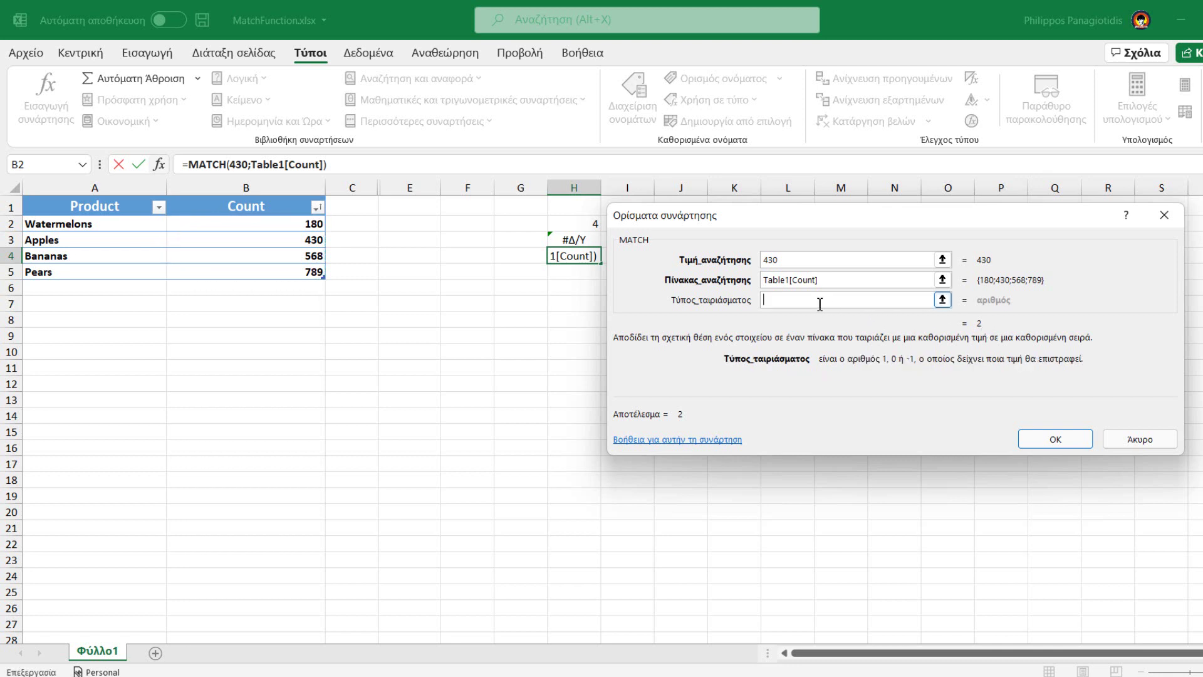
text(1)
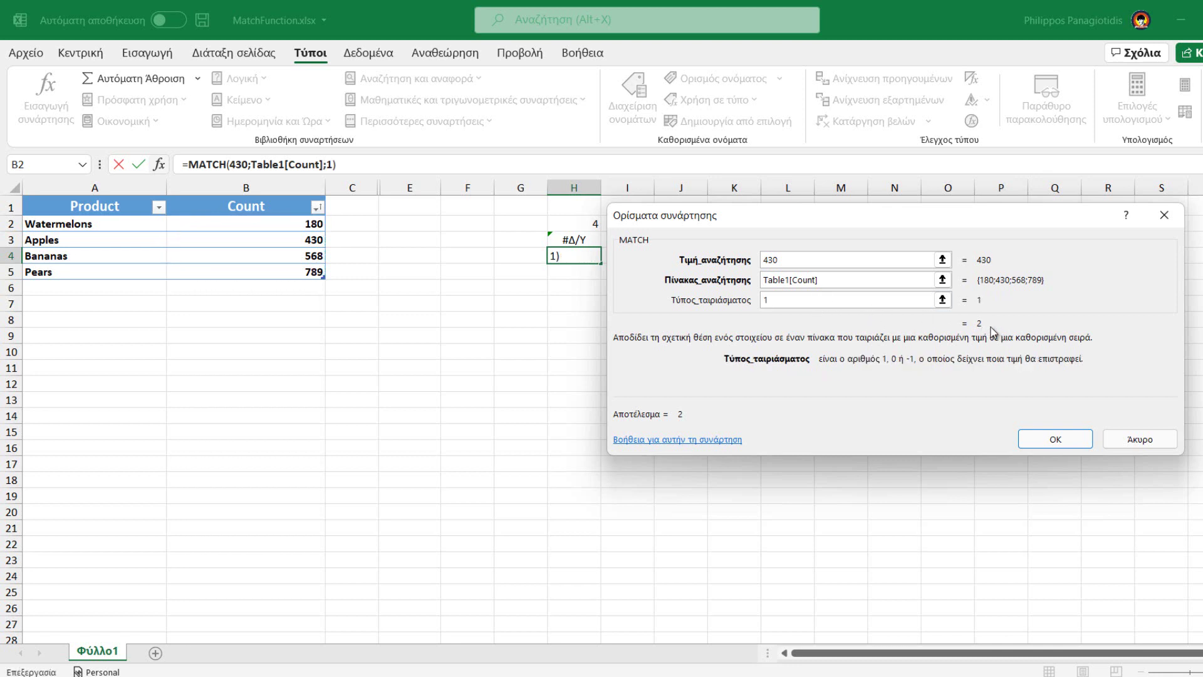
drag(850, 305, 757, 303)
text(0)
text(-1)
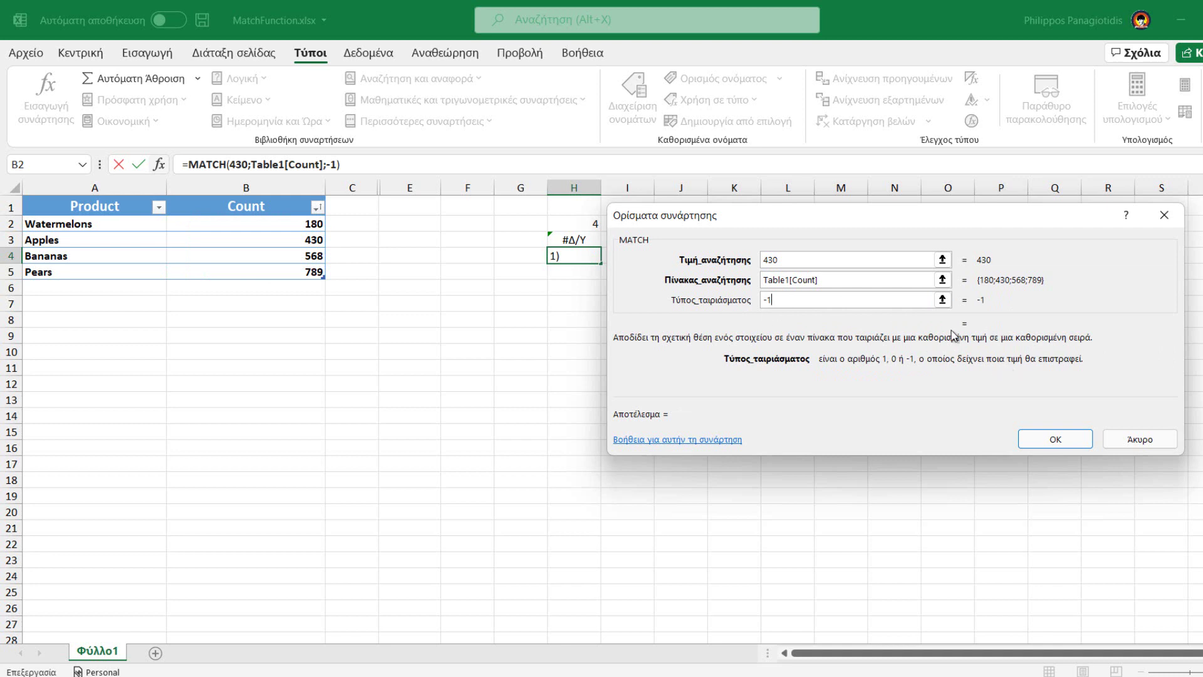